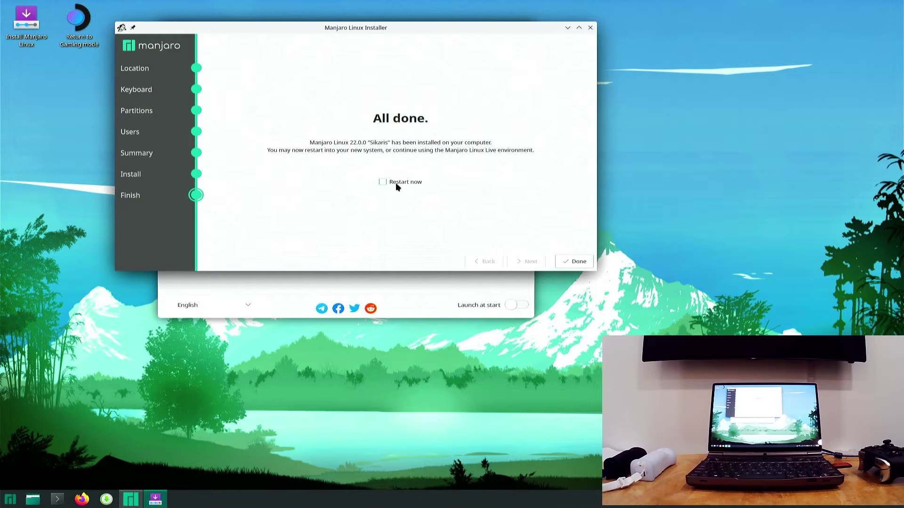
Tick Restart now on the All done page and finish the installer.
click(383, 183)
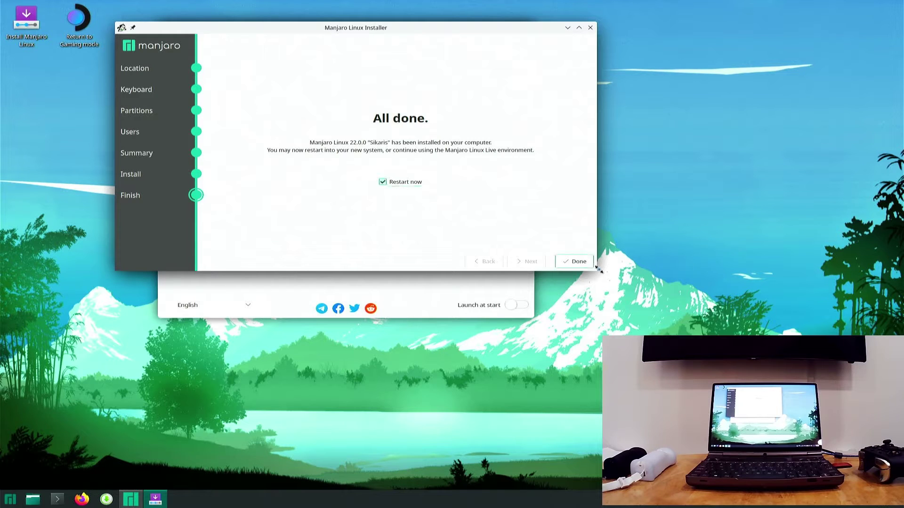
click(575, 265)
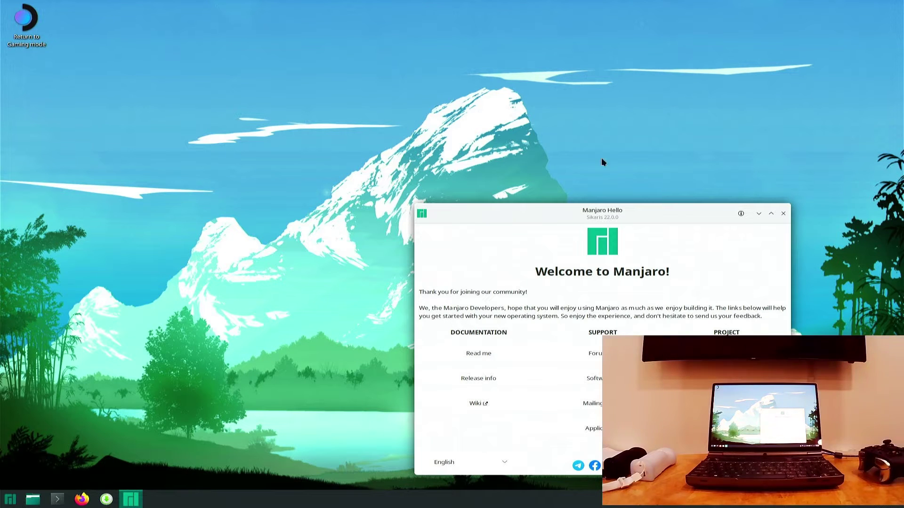
Drag the Manjaro Hello welcome window to the upper left of the screen.
mouse_move(612, 212)
mouse_down()
mouse_move(305, 34)
mouse_move(258, 21)
mouse_up()
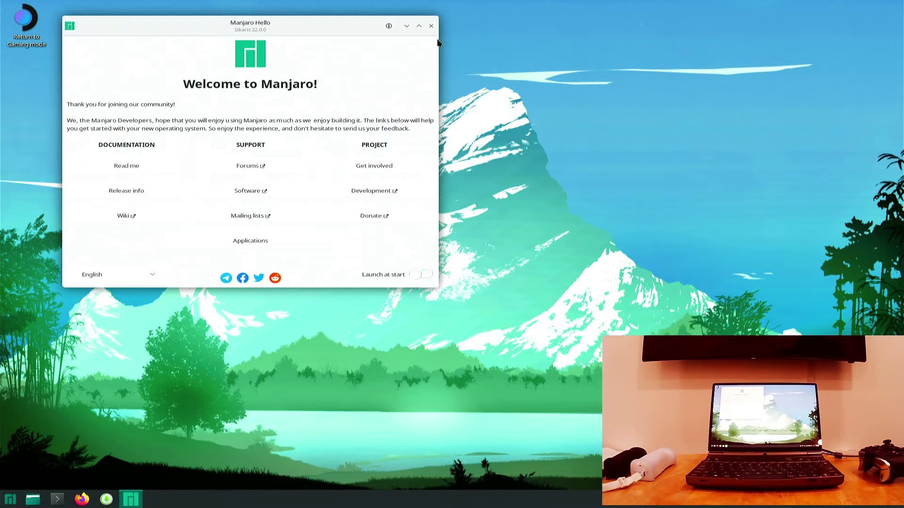
Close the welcome window and run inxi -Fzxi in a maximized, zoomed-in Konsole.
click(430, 26)
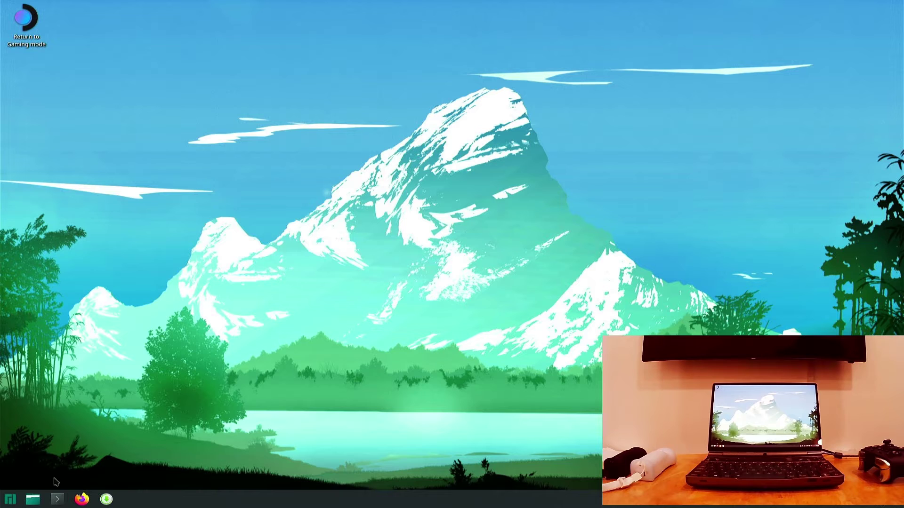
click(56, 499)
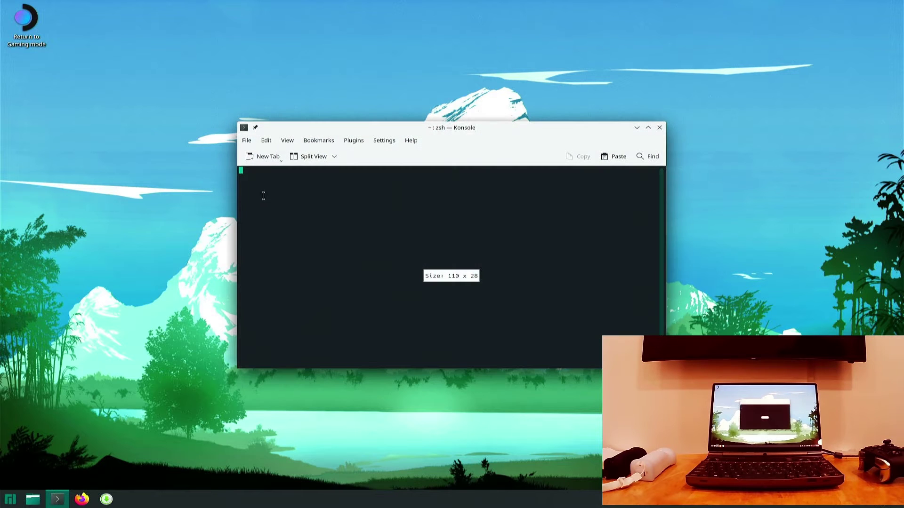
double_click(464, 133)
key(ctrl+plus)
key(ctrl+plus)
key(ctrl+plus)
text(inxi )
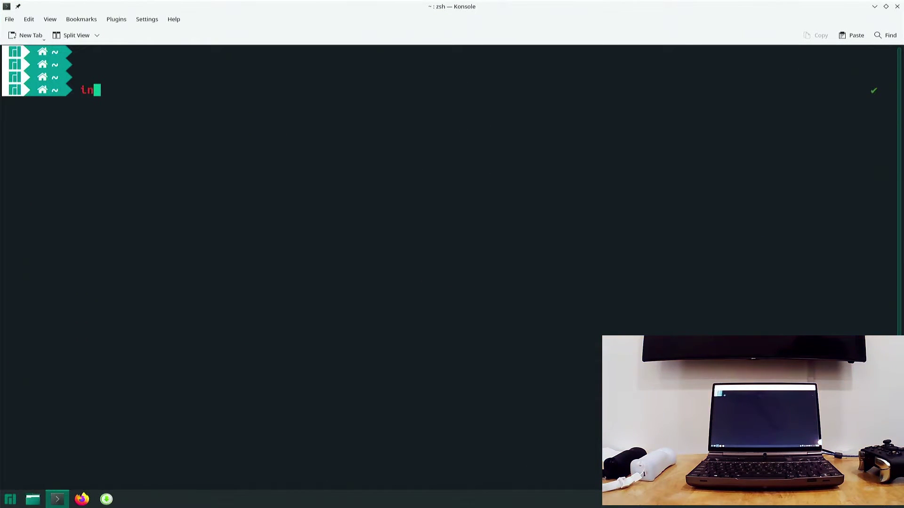
text(-Fzxi)
key(Return)
scroll(459, 192, up, 10)
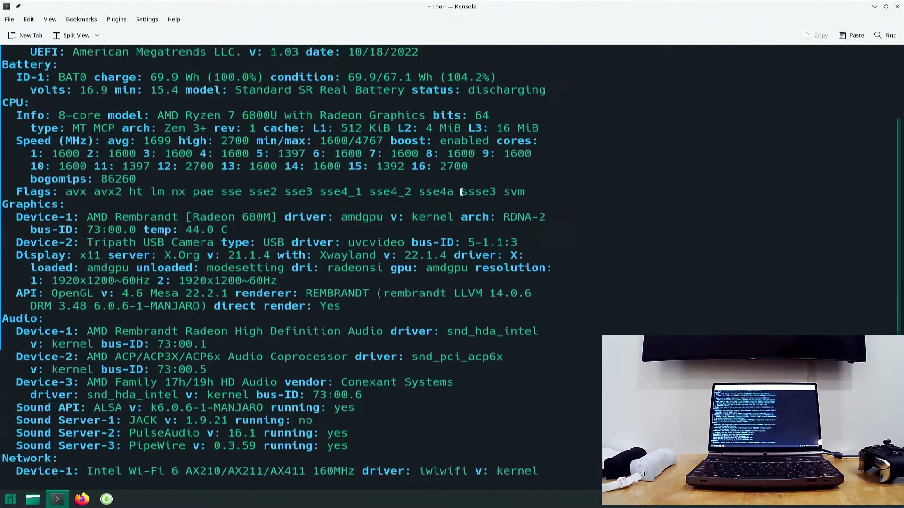
scroll(459, 192, up, 10)
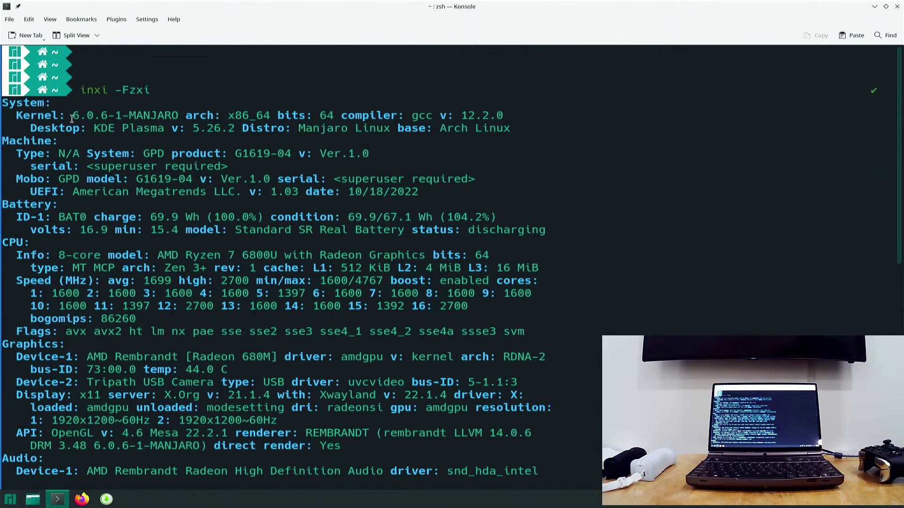
mouse_move(71, 116)
mouse_down()
mouse_move(185, 116)
mouse_move(171, 115)
mouse_up()
scroll(134, 163, down, 1)
Highlight the motherboard G1619-04, CPU 6800U and Radeon 680M, then close Konsole.
drag(132, 141, 193, 141)
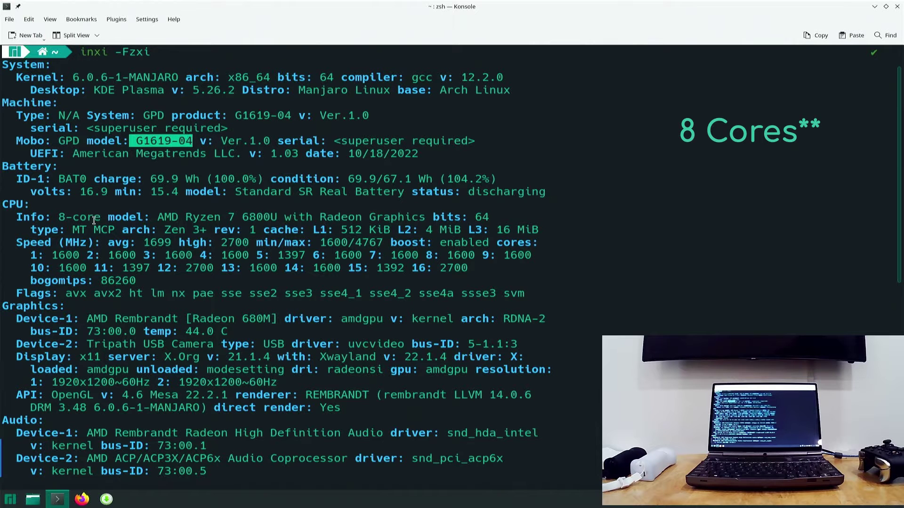
scroll(94, 220, down, 1)
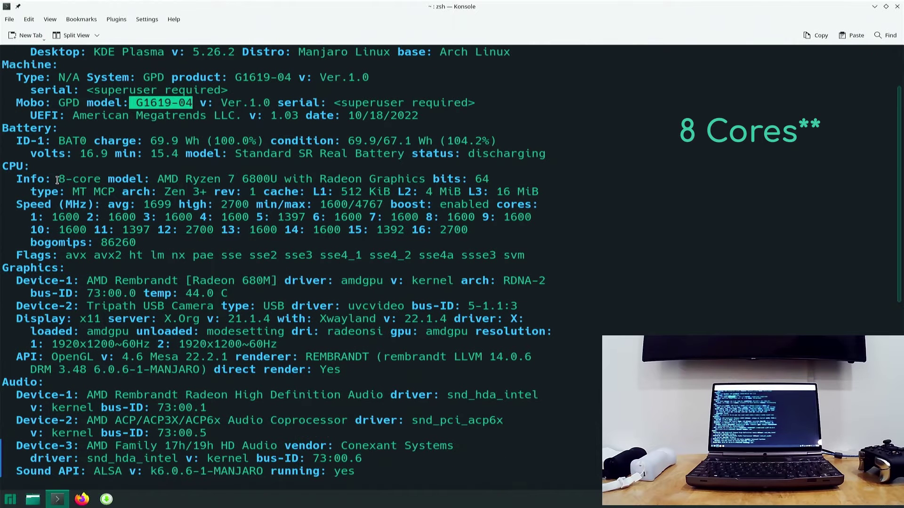
drag(58, 179, 100, 178)
drag(236, 179, 277, 179)
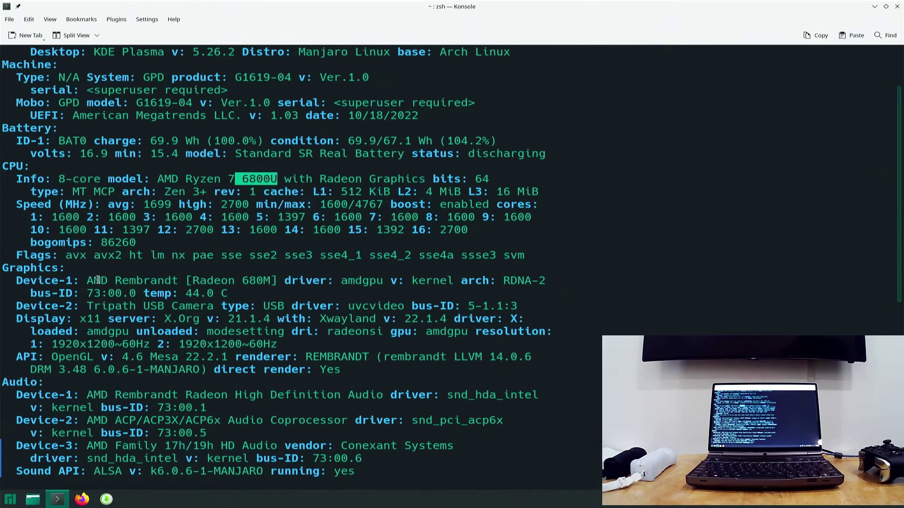
drag(181, 281, 275, 280)
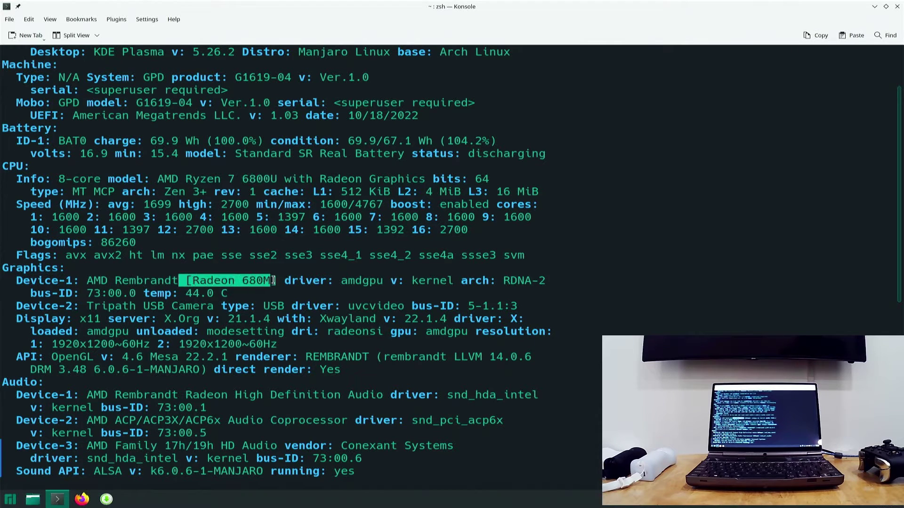
scroll(269, 282, down, 3)
scroll(212, 290, down, 3)
scroll(190, 297, down, 4)
scroll(190, 293, down, 2)
drag(87, 191, 183, 191)
click(277, 203)
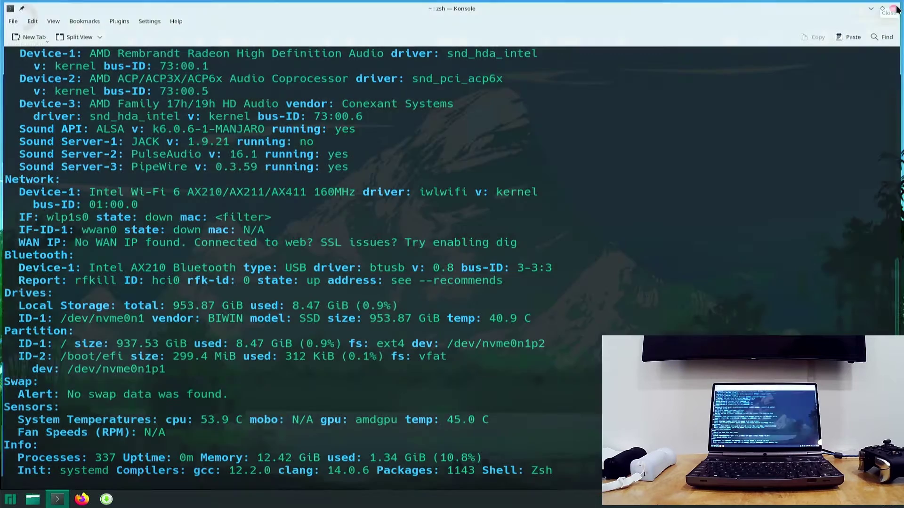
click(895, 7)
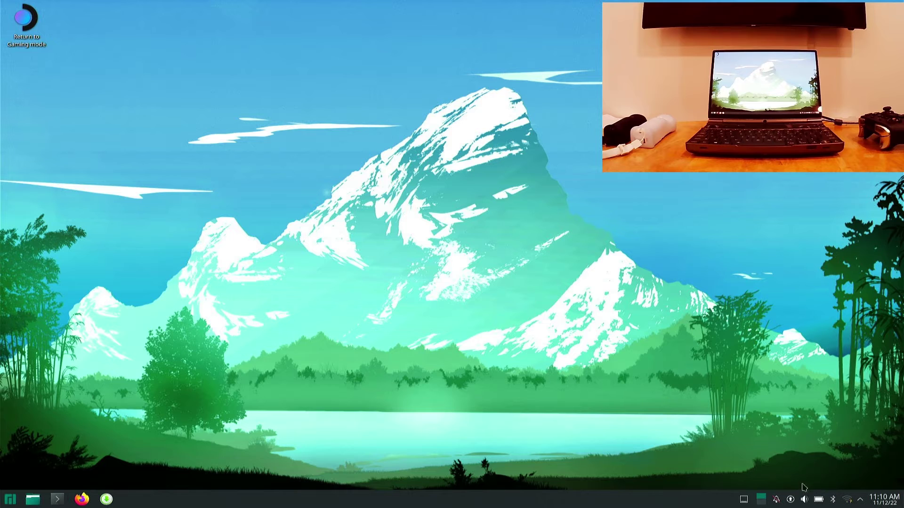
Check nearby Wi‑Fi networks in the tray applet, then choose Configure Network Connections.
click(847, 501)
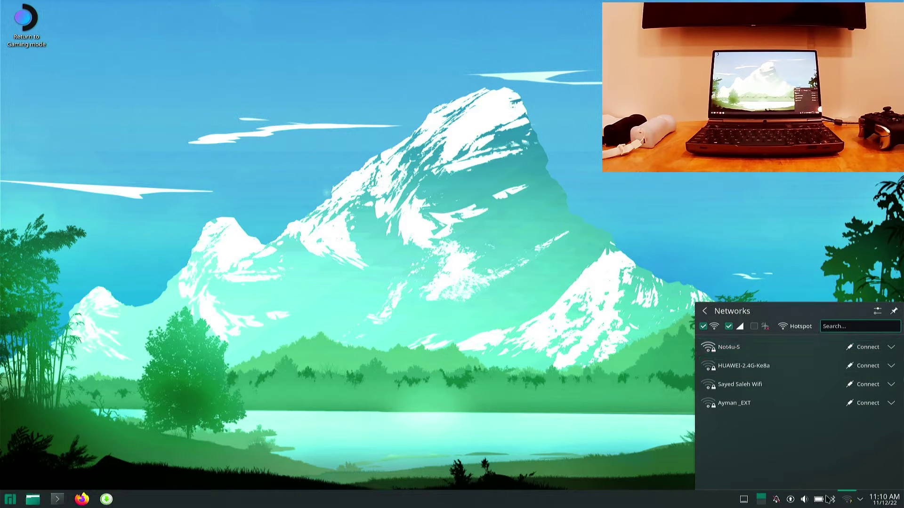
click(878, 311)
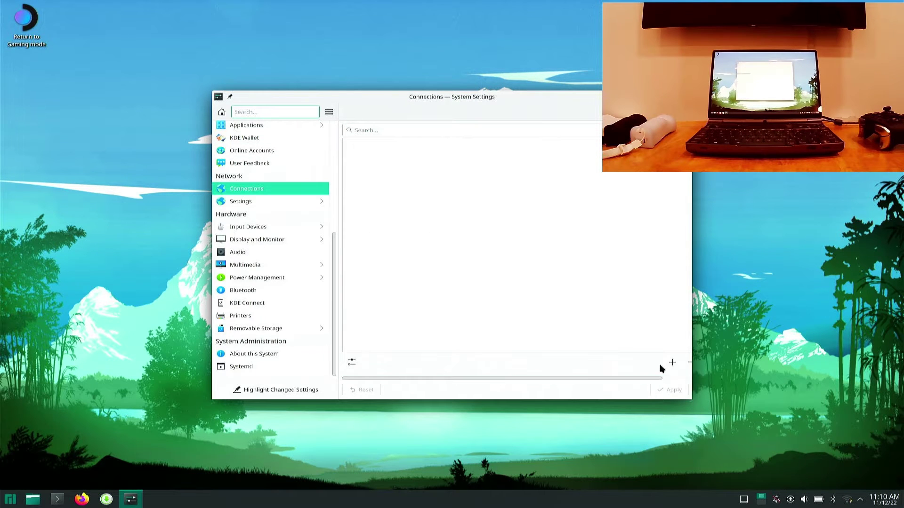
Create a new Wi‑Fi connection for the Not4u-S network.
click(671, 364)
click(372, 233)
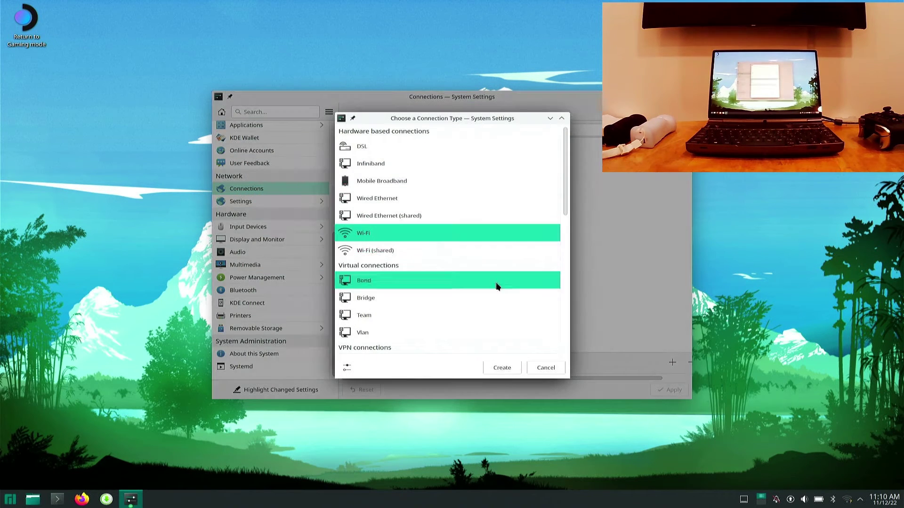
click(502, 367)
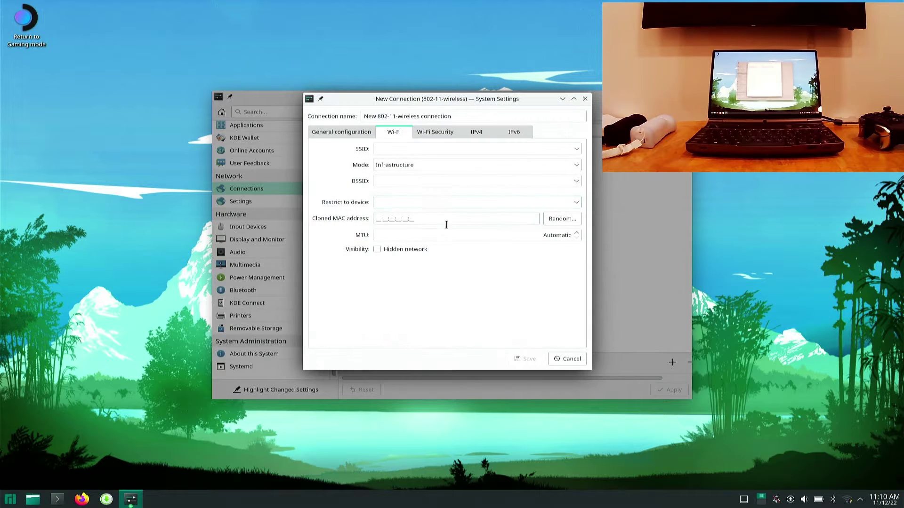
click(575, 149)
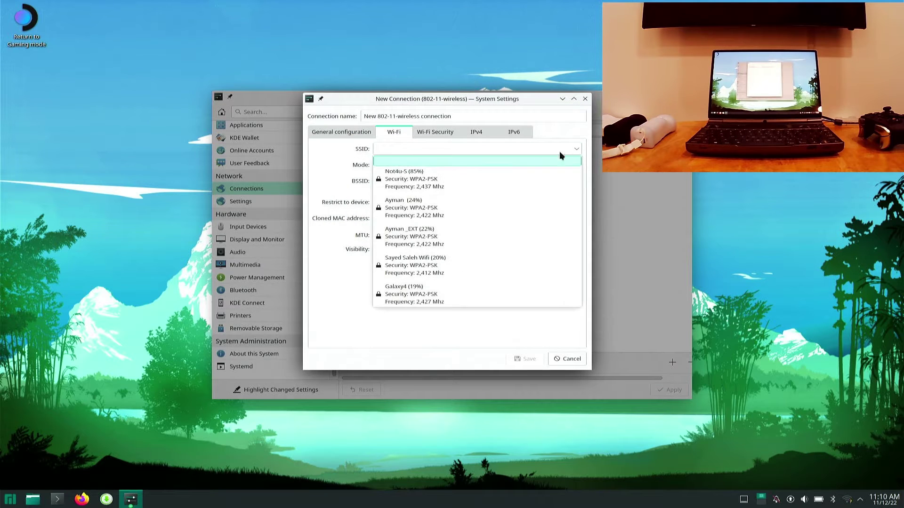
click(476, 181)
Allow all users to connect, set the Wi‑Fi security password, and save.
click(328, 132)
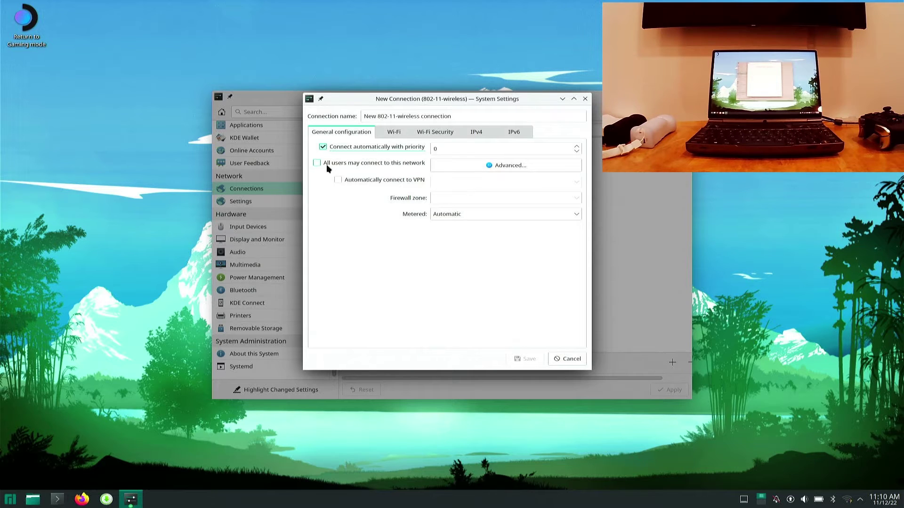
click(319, 162)
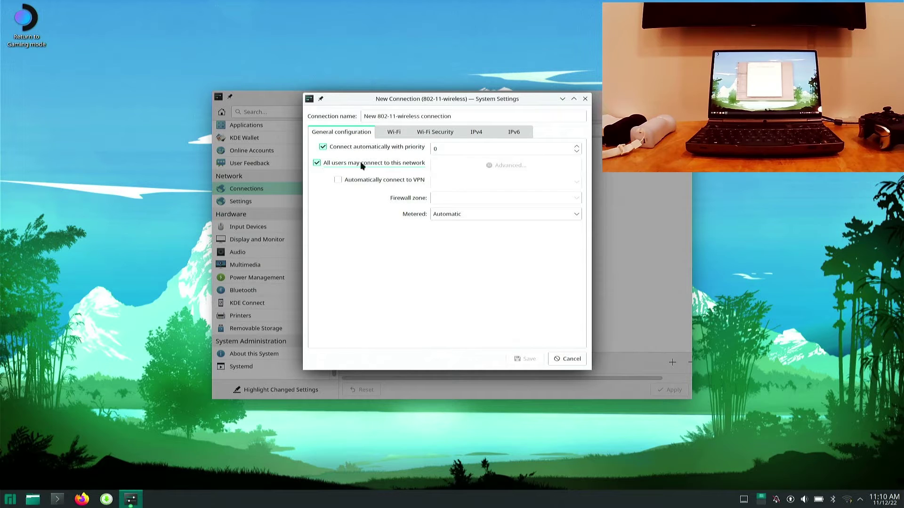
click(431, 132)
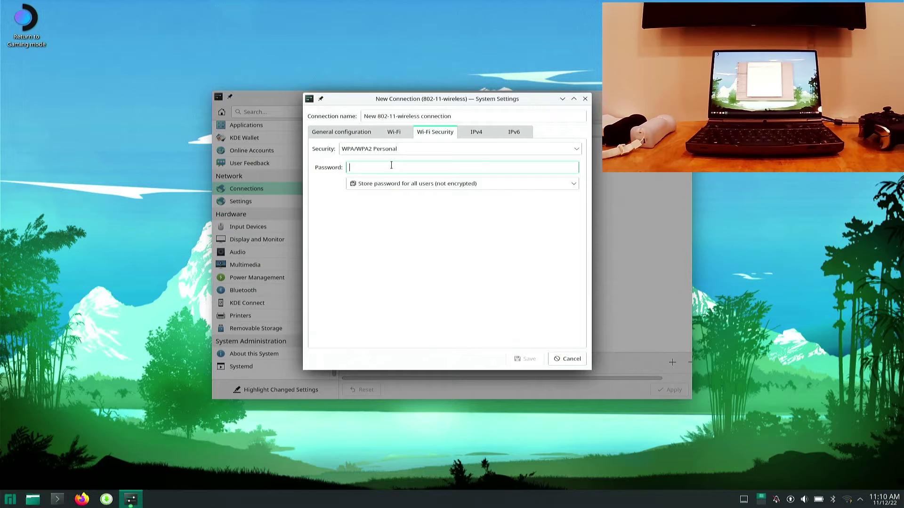
text(aaaaaaaa)
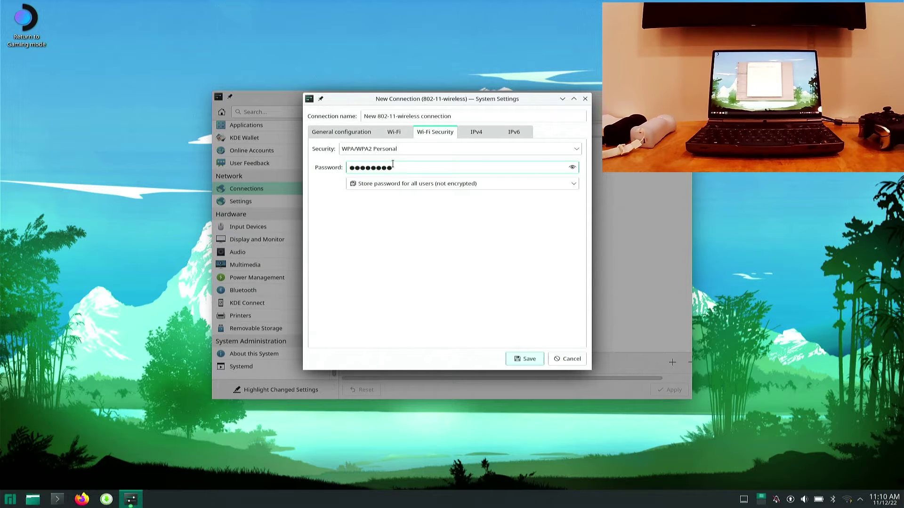
click(526, 359)
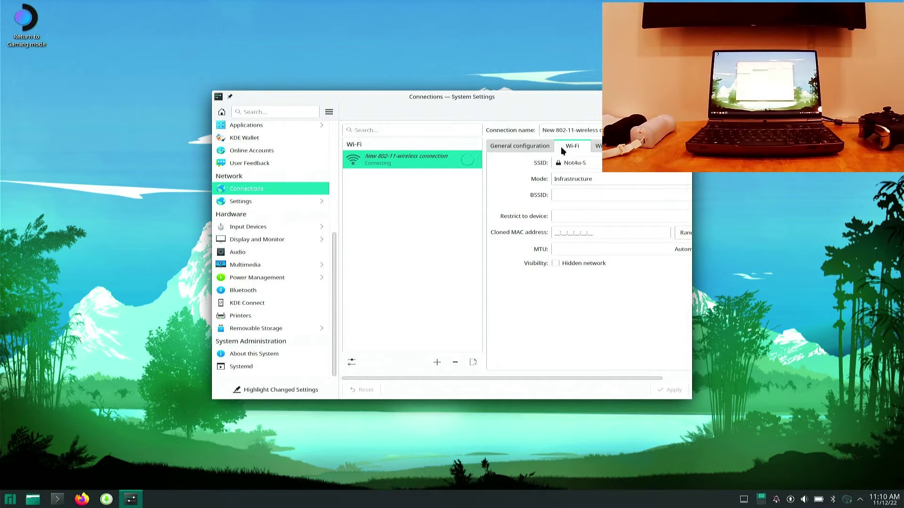
Dismiss the connection's context menu and close System Settings.
right_click(436, 155)
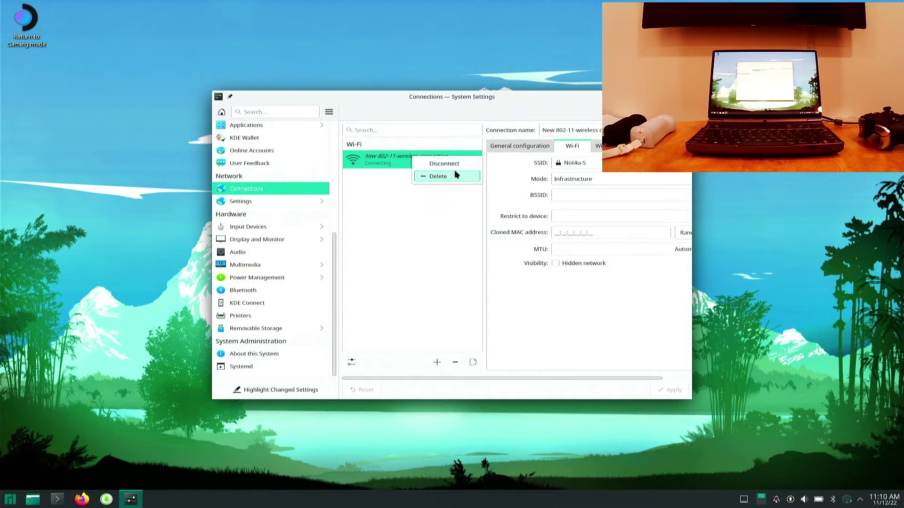
click(392, 243)
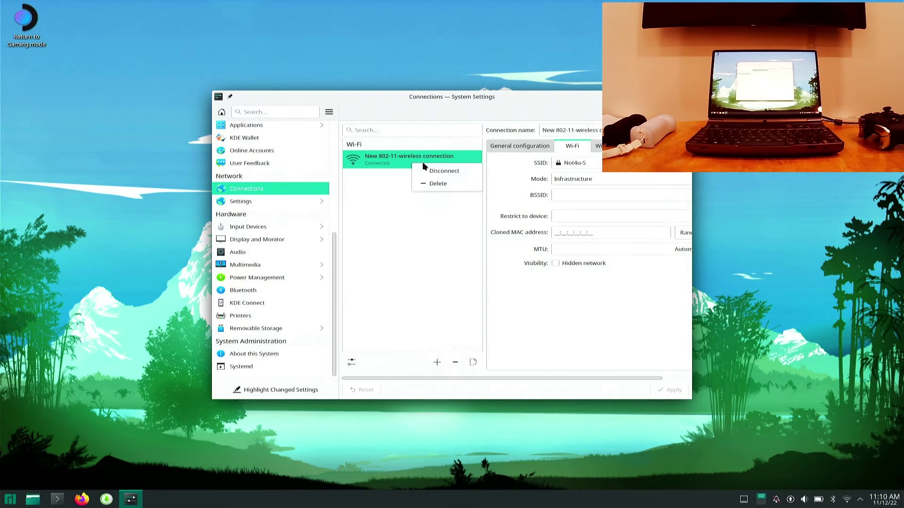
click(386, 192)
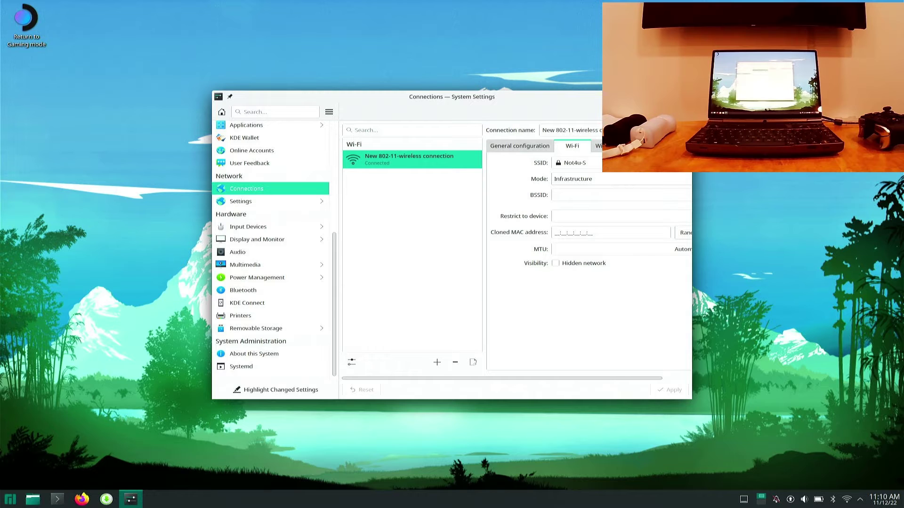
click(682, 97)
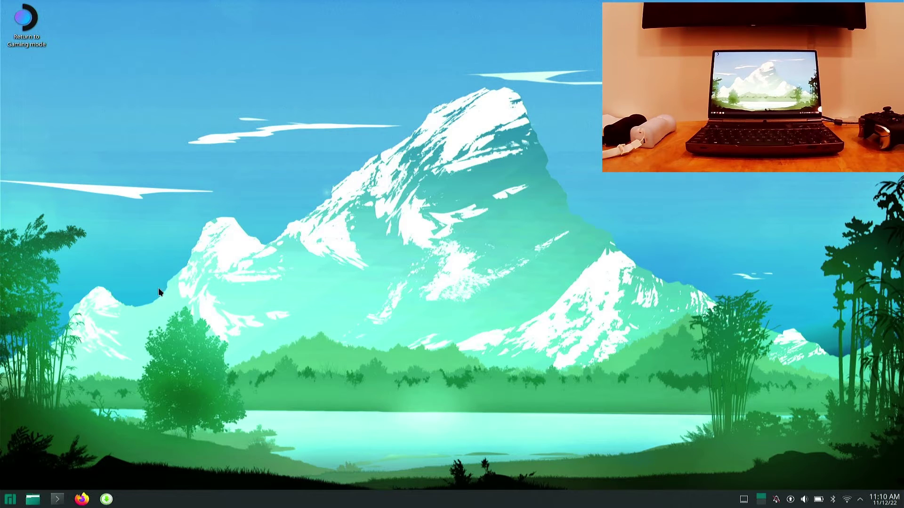
Launch Steam (Runtime) from an application launcher search for 'steam'.
click(12, 500)
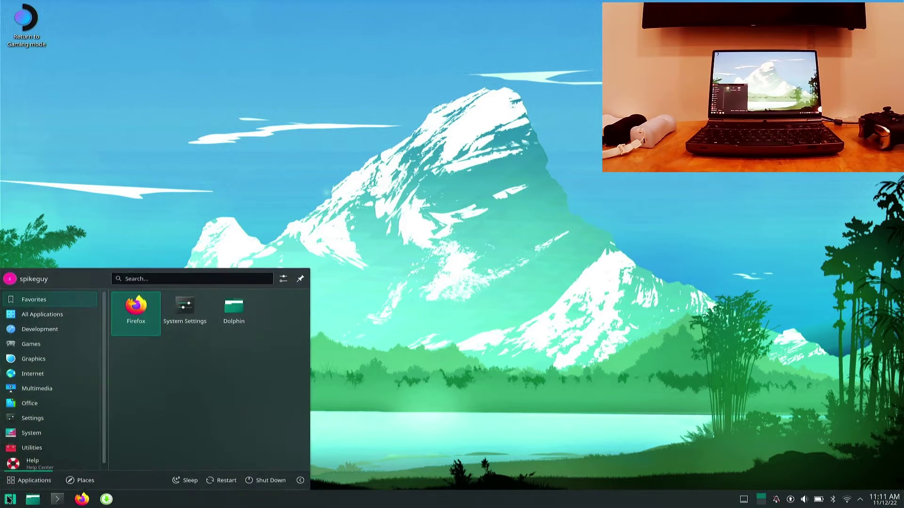
text(steam)
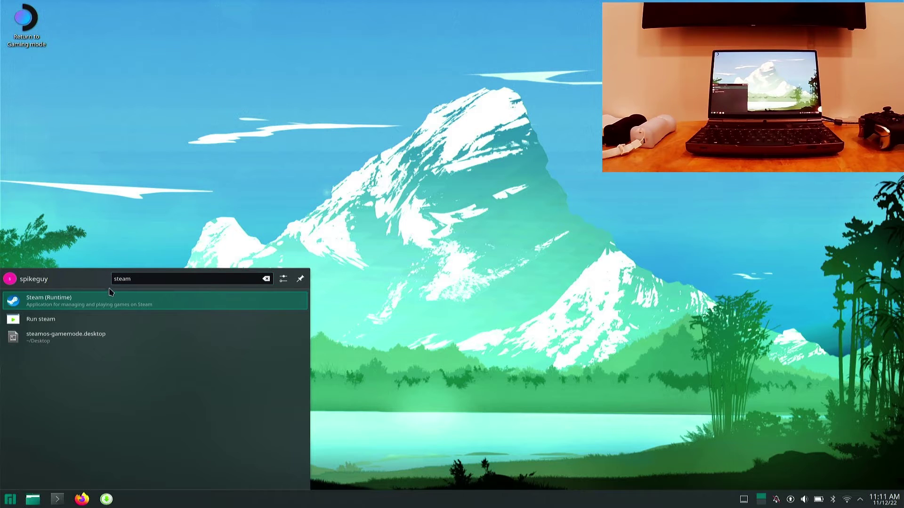
click(116, 305)
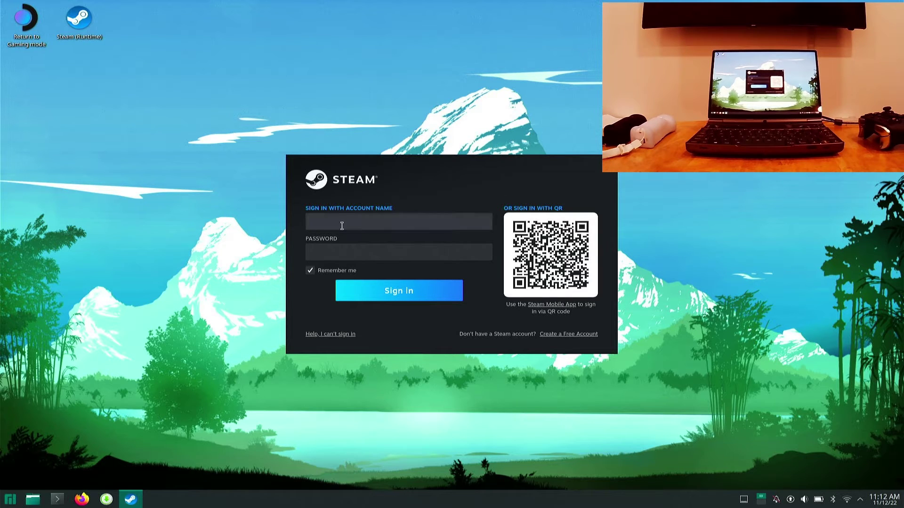
Run the Return to Gaming mode shortcut and submit the password at login.
click(608, 163)
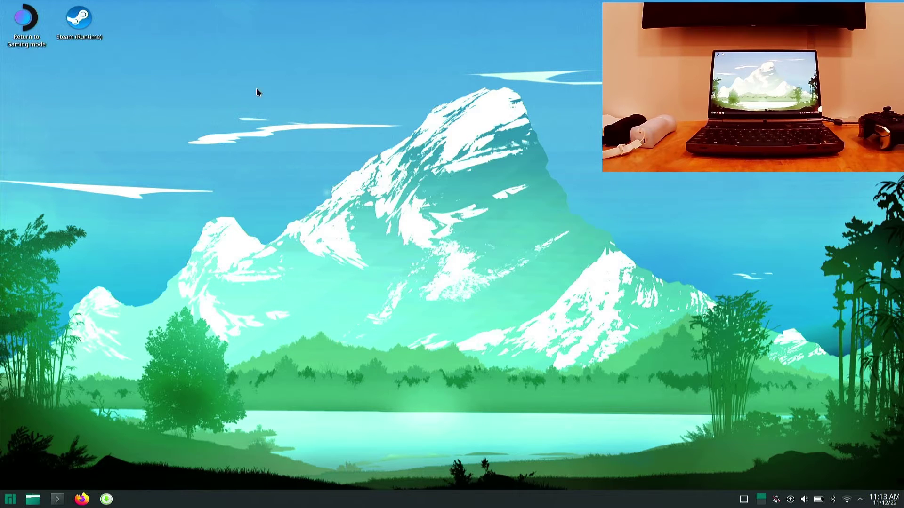
click(27, 25)
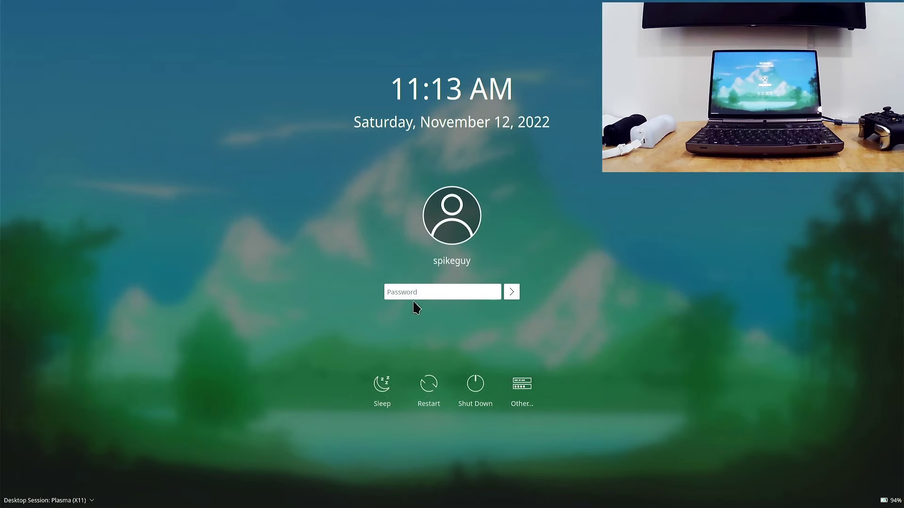
text(**********)
key(Return)
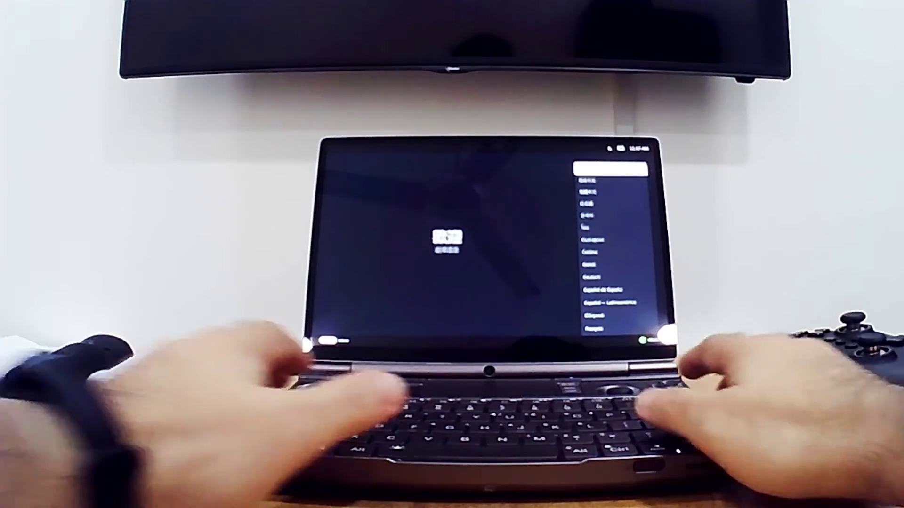
Choose the language and timezone, confirm the network, and submit the Steam Guard code.
key(Return)
key(Return)
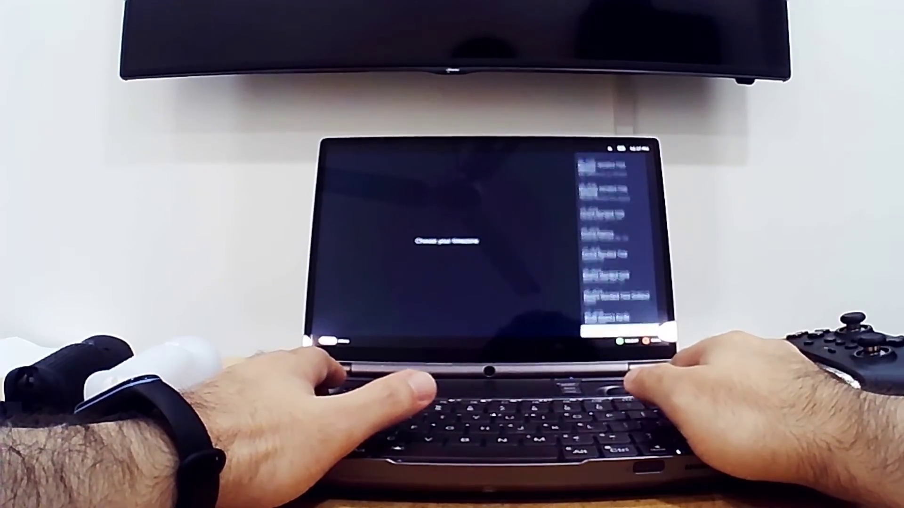
key(Down)
key(Down)
key(Down)
key(Down)
key(Down)
key(Down)
key(Down)
key(Return)
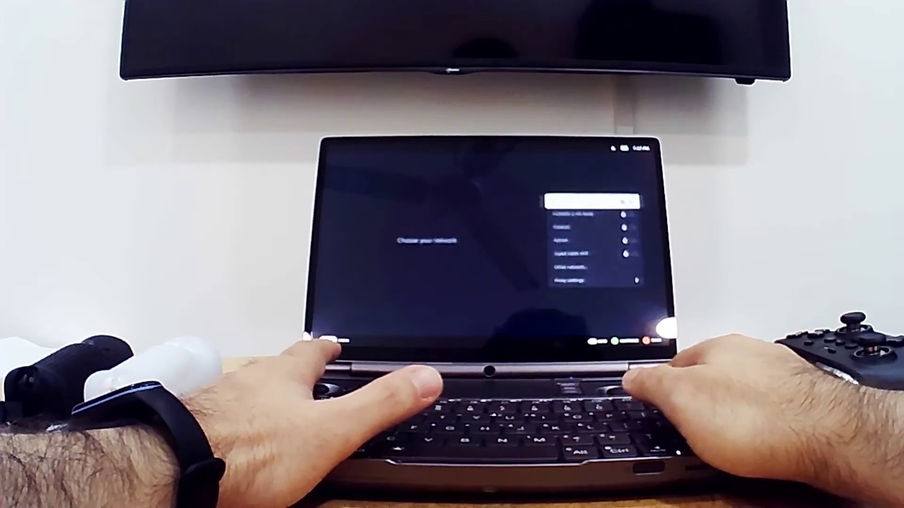
key(Return)
key(Return)
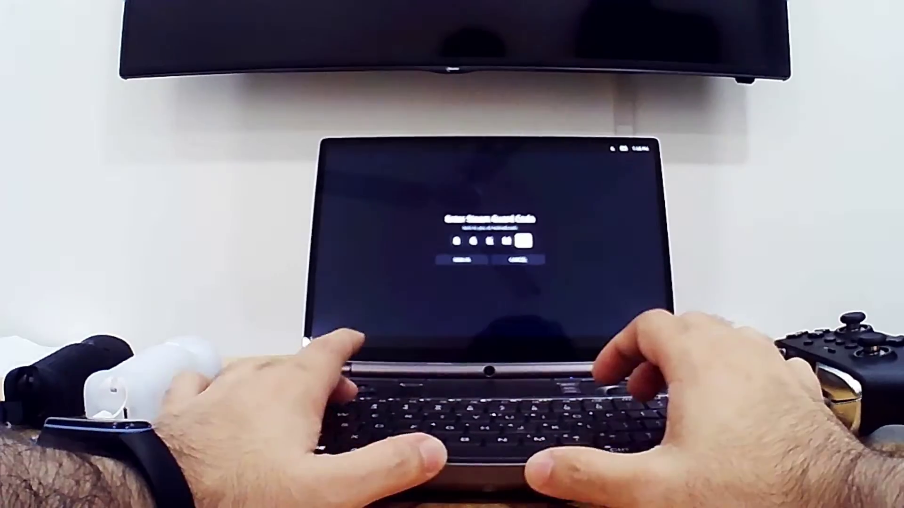
key(Return)
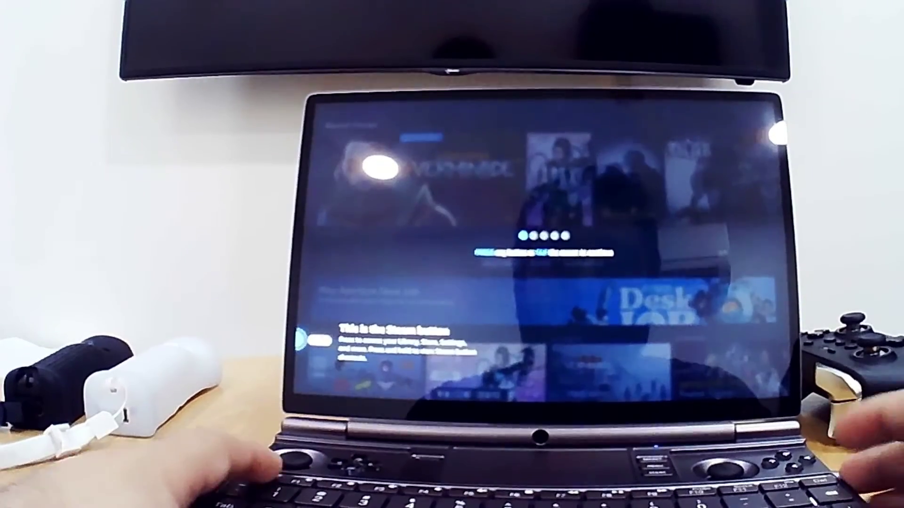
Advance through the Steam Deck tips, including microSD, to 'Have fun', then bring up the Steam menu.
key(Return)
key(Return)
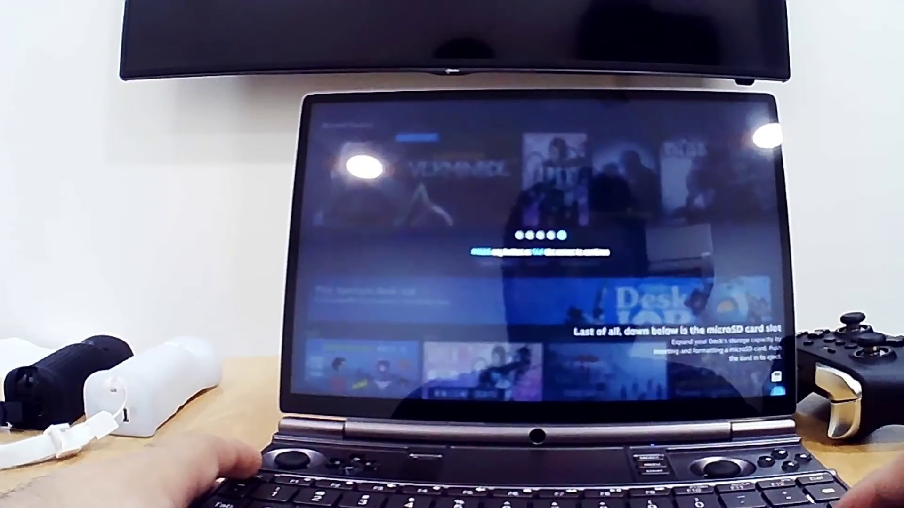
key(Return)
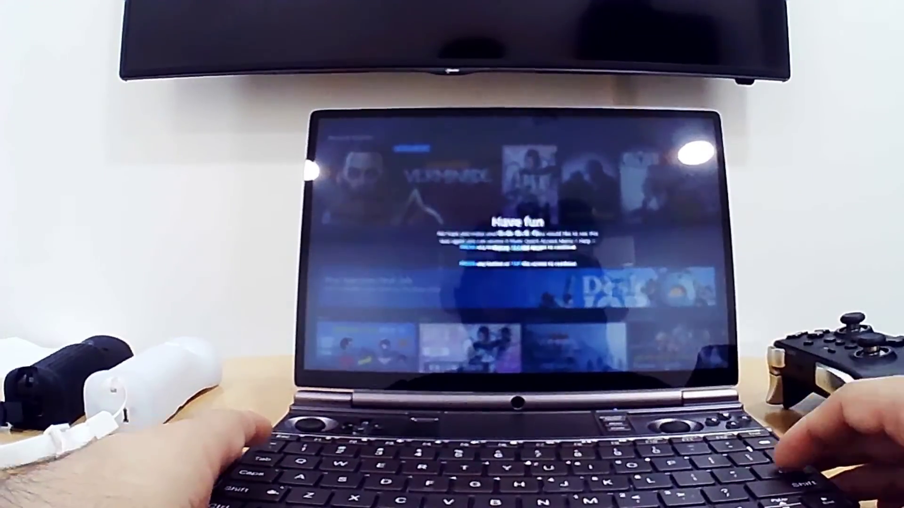
key(Return)
key(Escape)
key(Escape)
key(Escape)
Bring the System page's hardware details into view in Steam Settings.
key(Down)
key(Down)
key(Down)
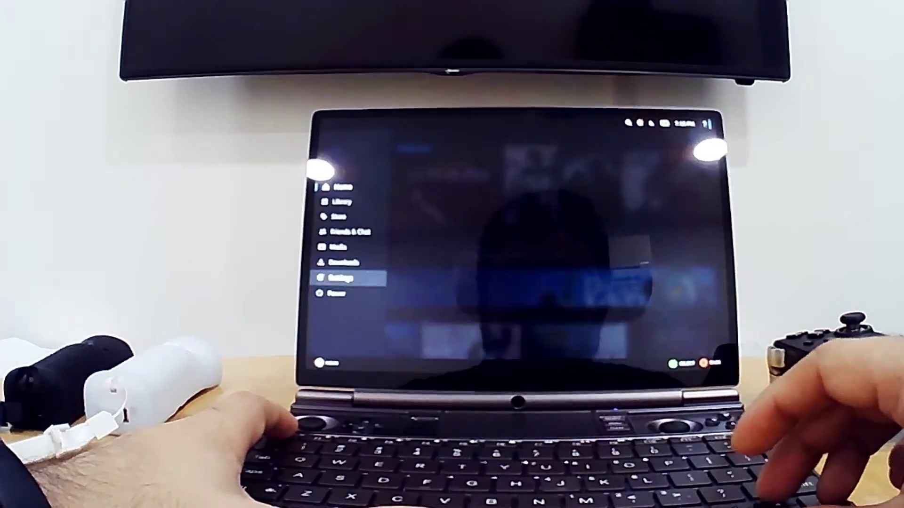
key(Return)
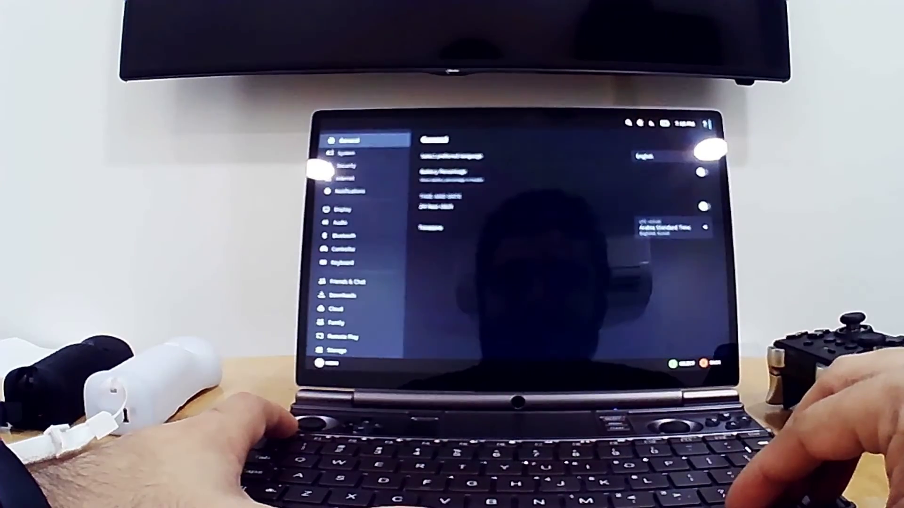
key(Down)
key(Down)
key(Down)
key(Down)
key(Down)
key(Down)
key(Down)
key(Down)
key(Down)
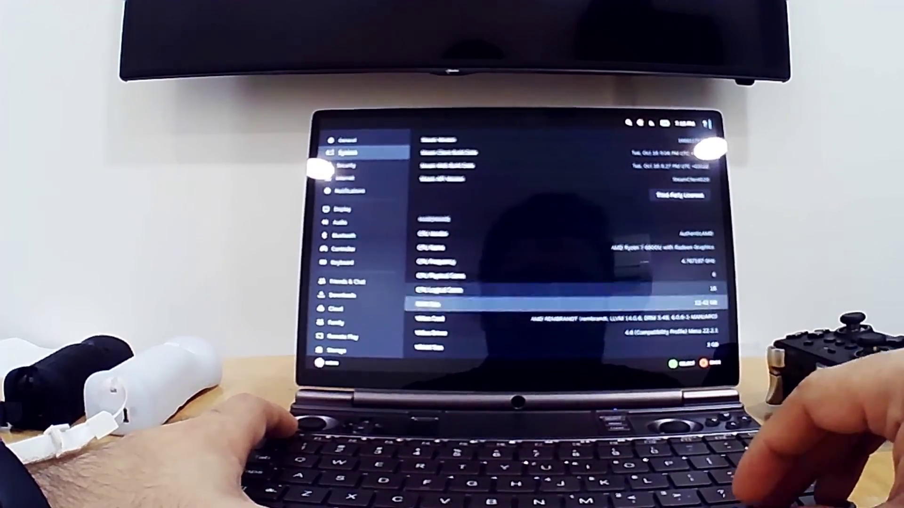
key(Up)
key(Up)
key(Up)
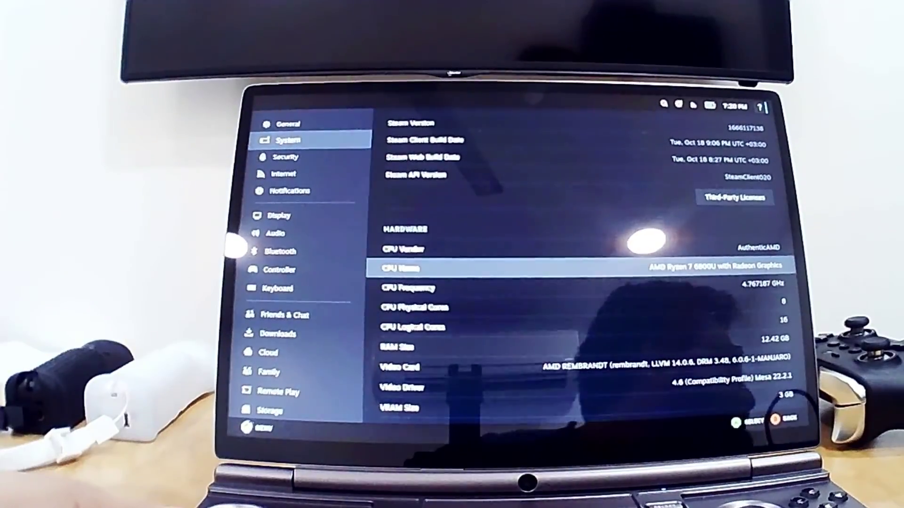
Step through CPU frequency, physical cores, video driver and VRAM rows to Factory Reset.
key(Down)
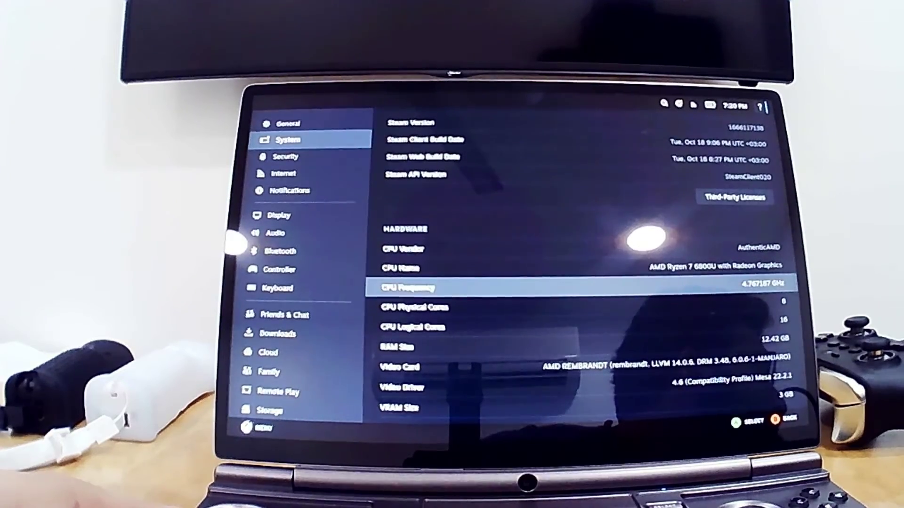
key(Up)
key(Down)
key(Down)
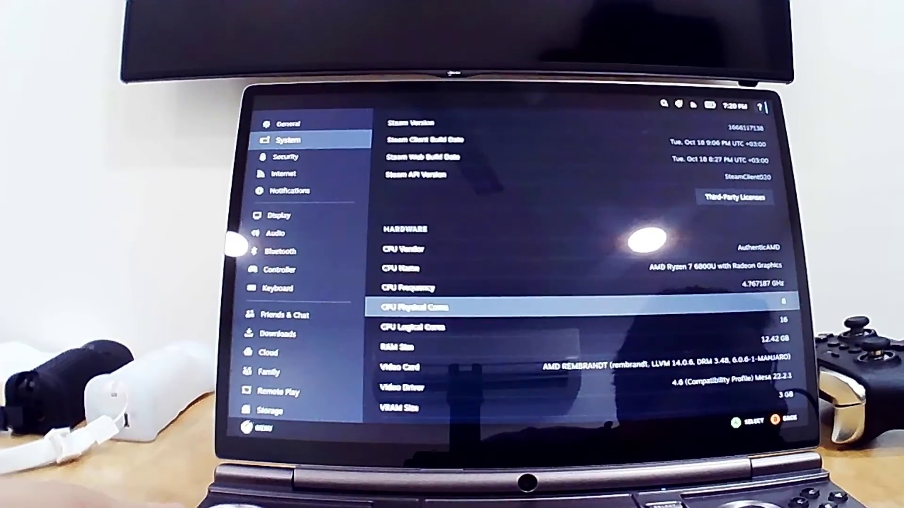
key(Down)
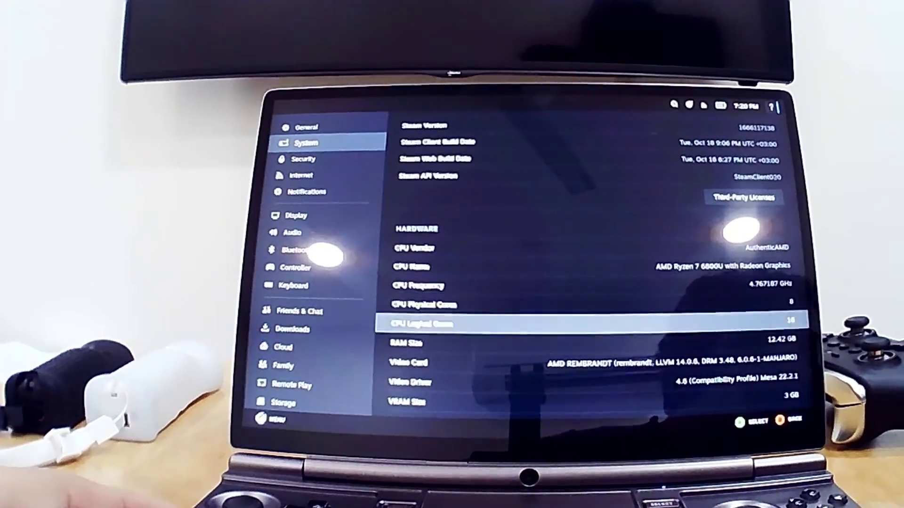
key(Down)
key(Down)
key(Down)
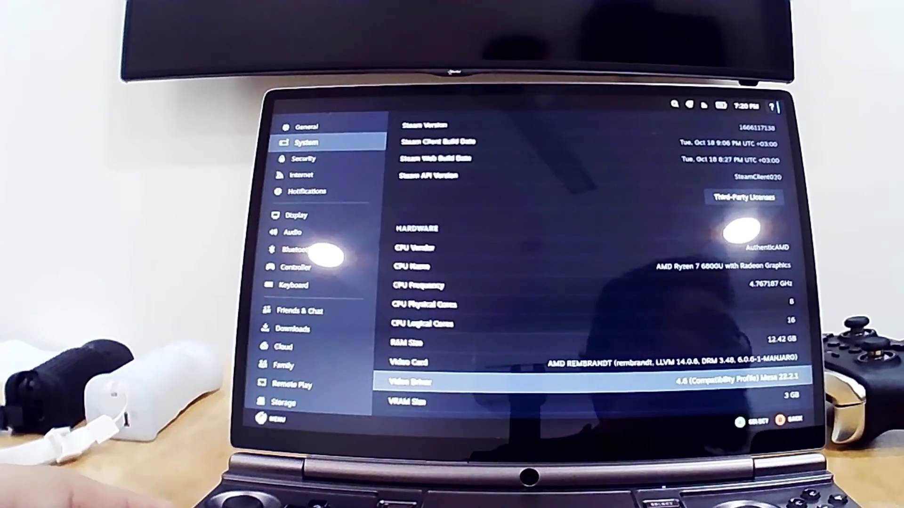
key(Down)
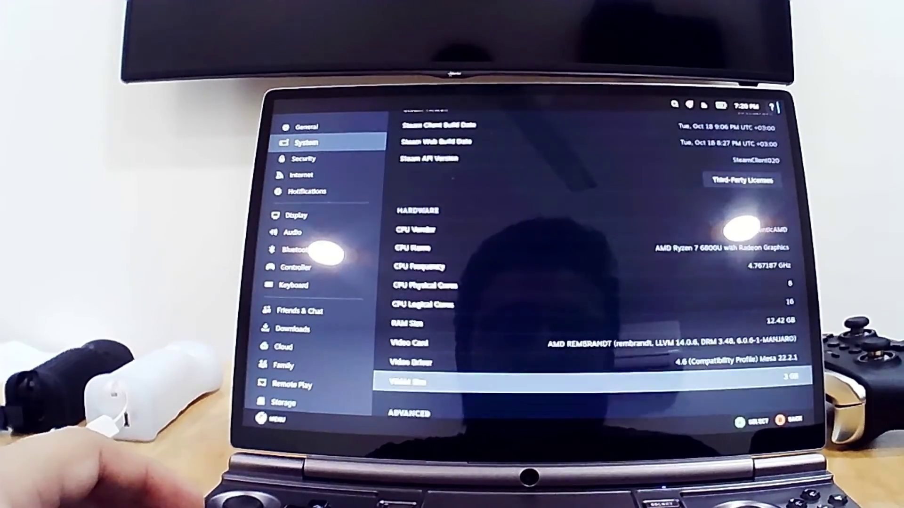
key(Down)
key(Up)
key(Up)
key(Up)
key(Up)
key(Up)
key(Up)
key(Up)
key(Up)
key(Up)
key(Up)
key(Up)
key(Up)
key(Down)
Check the Audio settings, then set Display brightness from minimum to maximum.
key(Down)
key(Down)
key(Down)
key(Down)
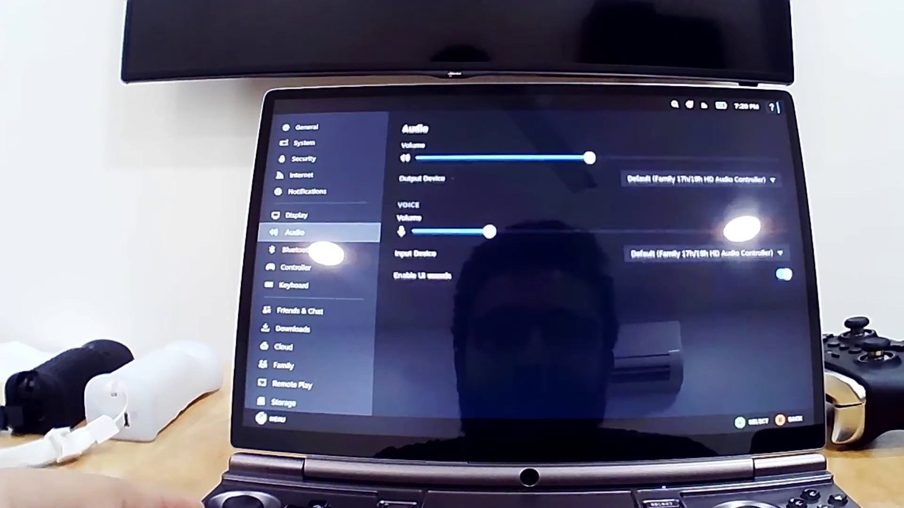
key(Down)
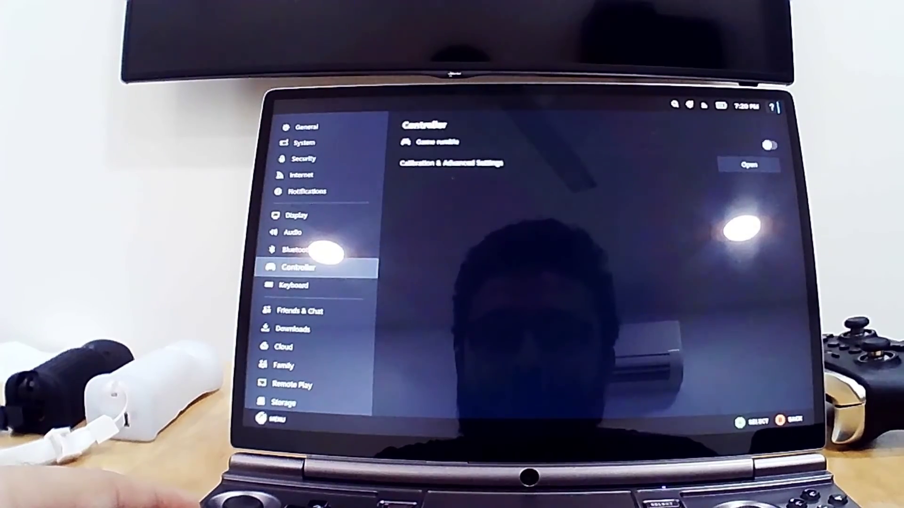
key(Up)
key(Up)
key(Right)
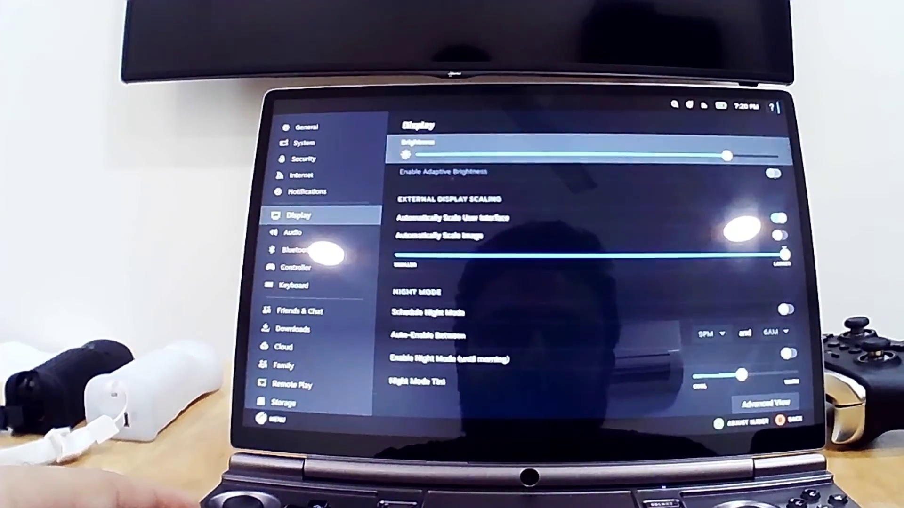
key(Left)
key(Left)
key(Left)
key(Left)
key(Left)
key(Left)
key(Left)
key(Left)
key(Left)
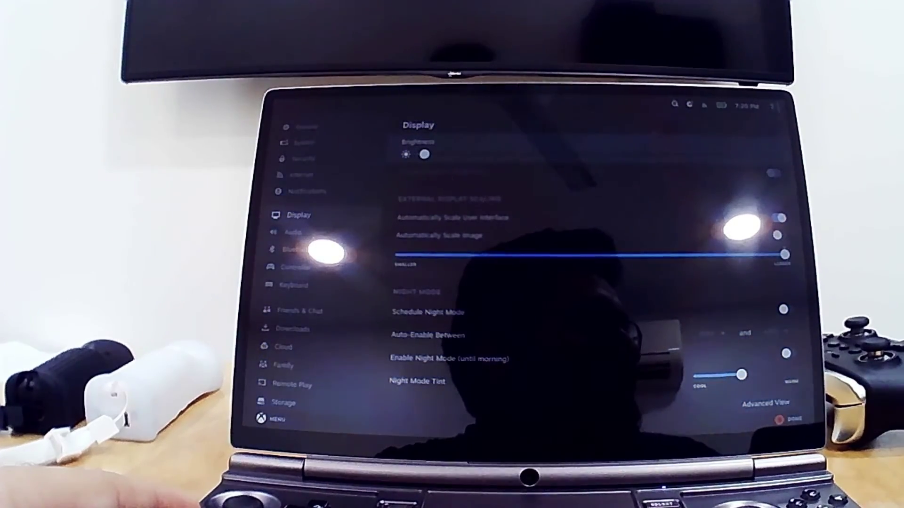
key(Right)
key(Right)
key(Right)
key(Right)
key(Right)
key(Right)
key(Right)
key(Right)
key(Right)
Browse the adaptive brightness, Bluetooth, Controller, Keyboard and Storage settings, then exit to Home.
key(Down)
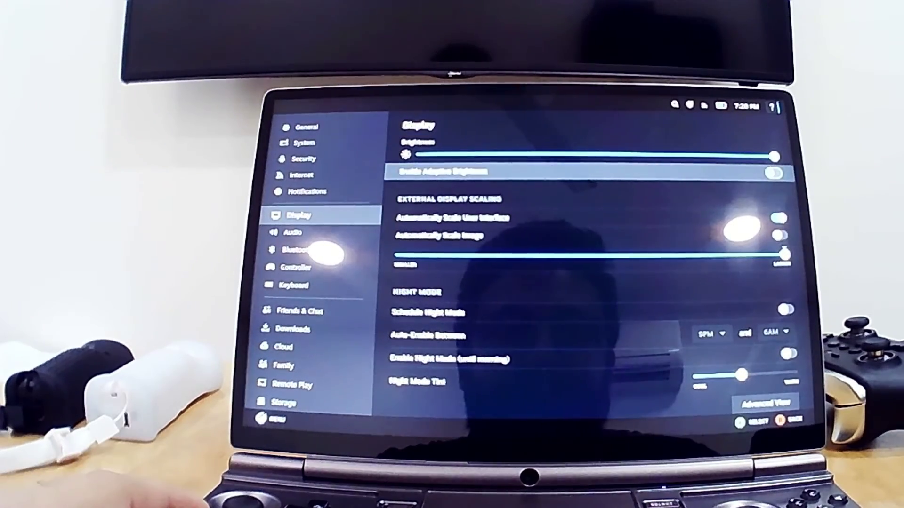
key(Down)
key(Down)
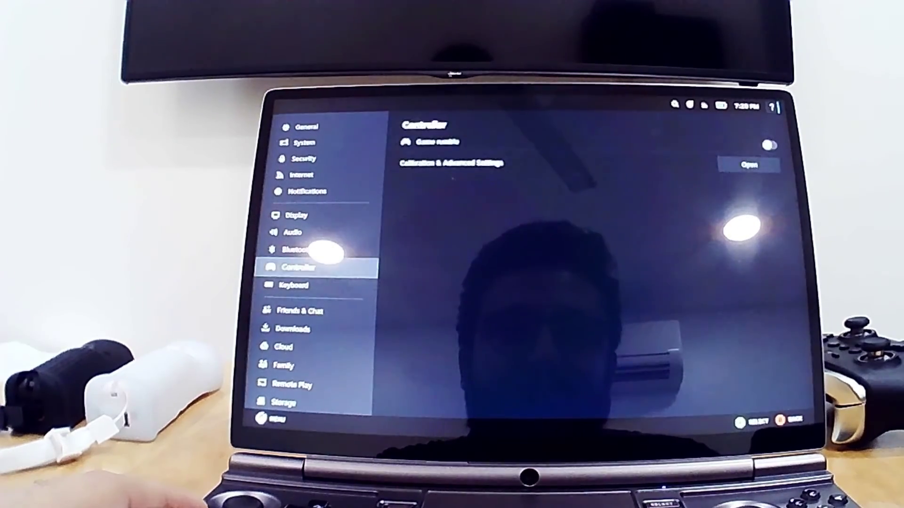
key(Down)
key(Up)
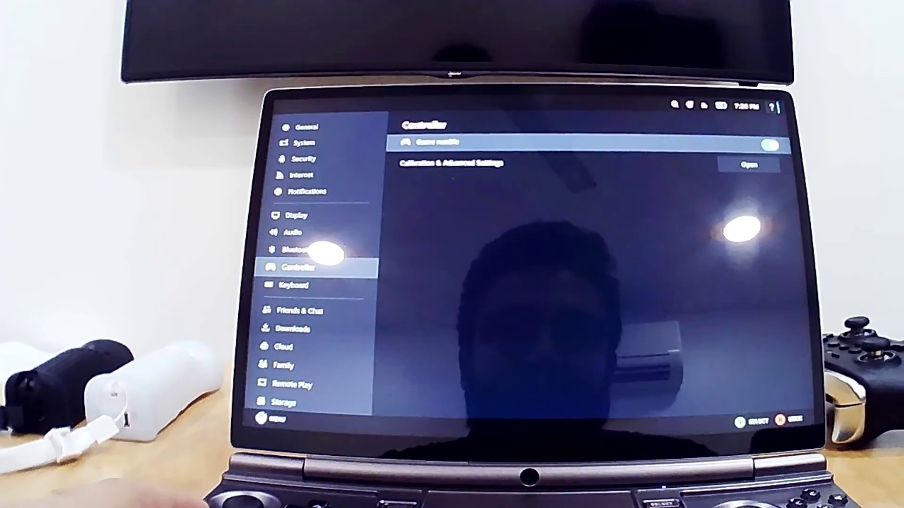
key(Down)
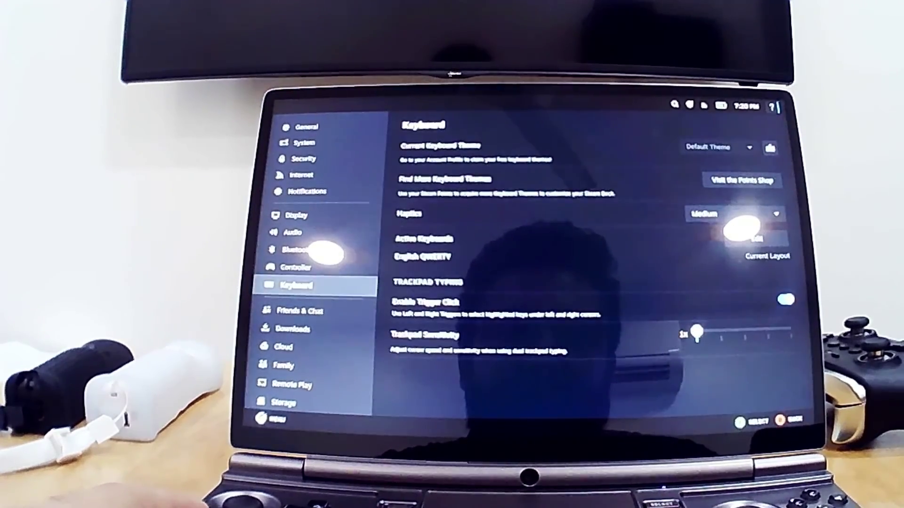
key(Down)
key(Down)
key(Down)
key(Down)
key(Down)
key(Down)
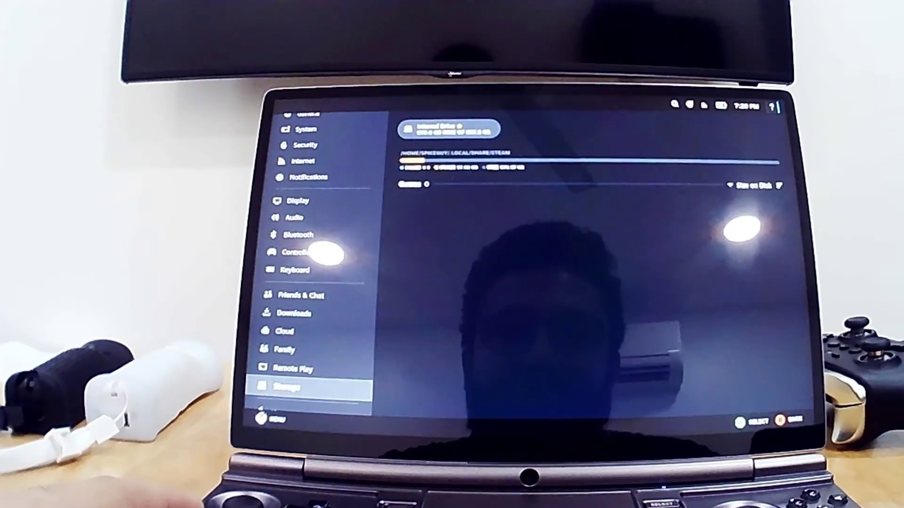
key(Down)
key(Down)
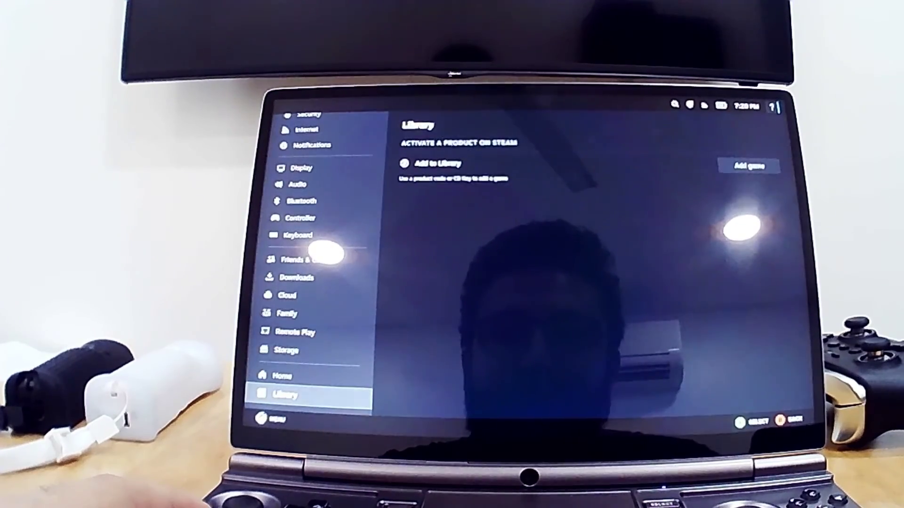
key(Escape)
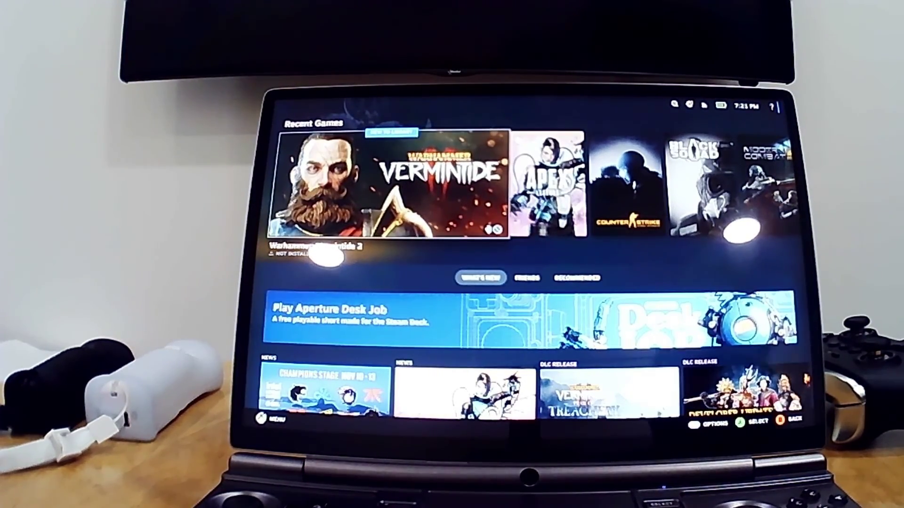
Choose Switch to Desktop from the Steam menu's Power options and confirm it.
key(super)
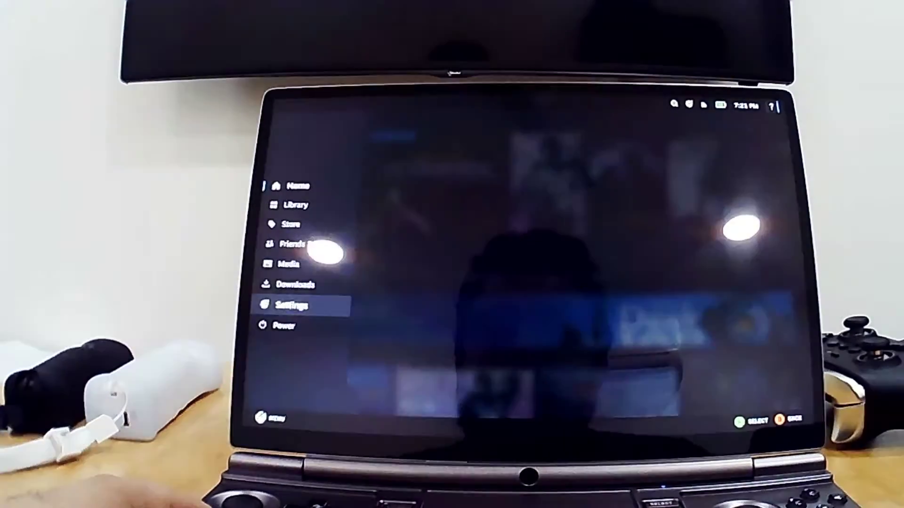
key(Down)
key(Return)
key(Down)
key(Down)
key(Down)
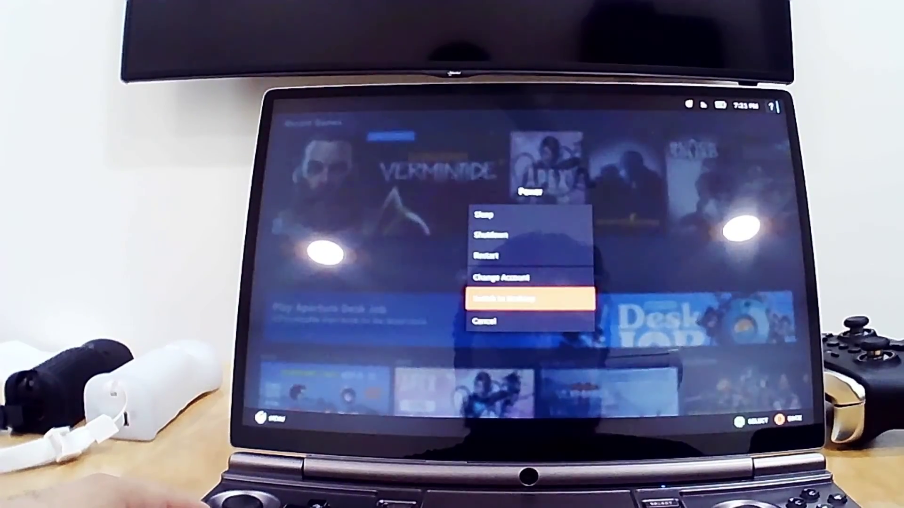
key(Return)
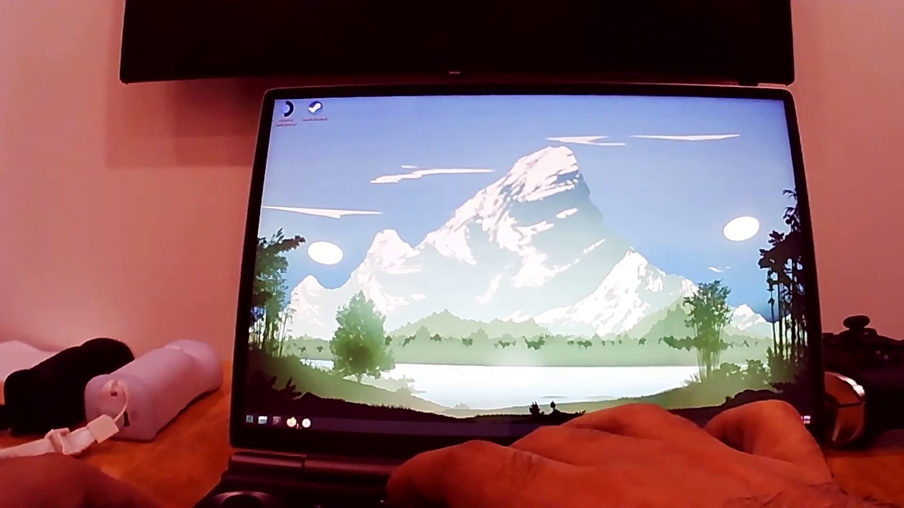
Maximize Firefox, close its Privacy Notice tab and window, then close Discover.
key(Return)
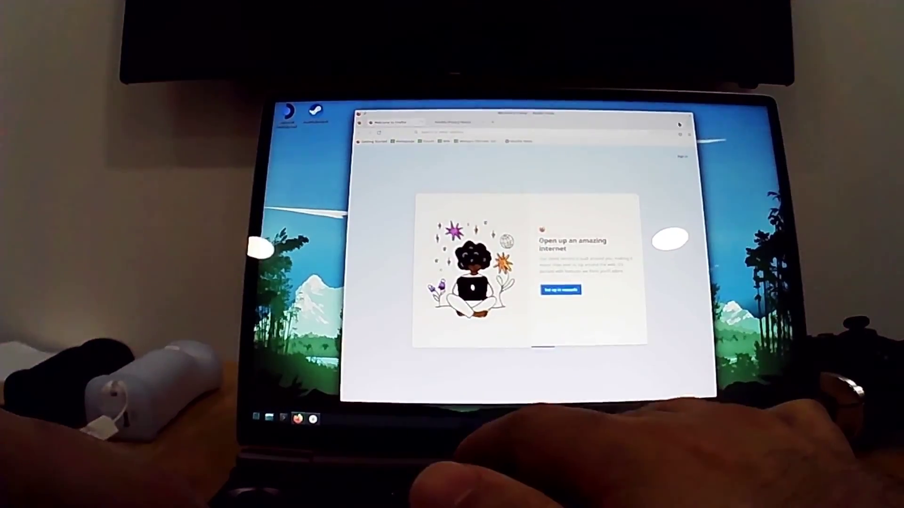
click(684, 118)
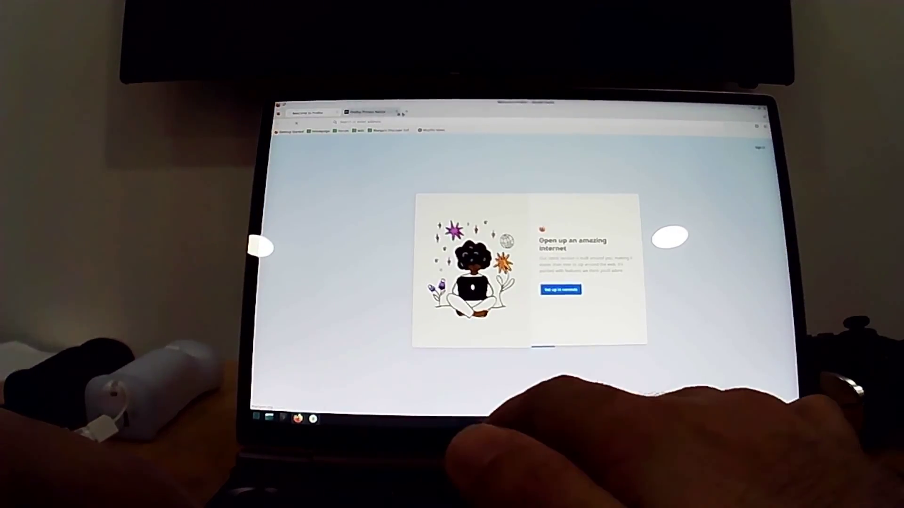
click(408, 112)
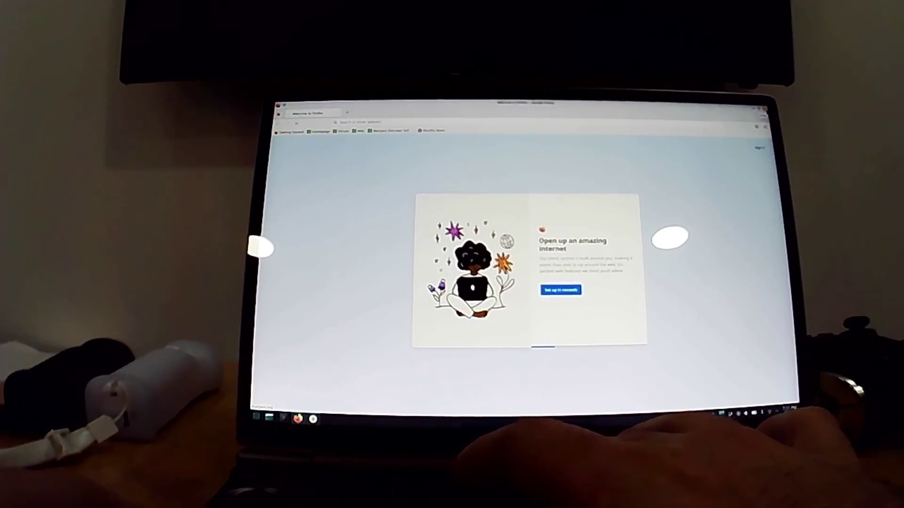
click(764, 112)
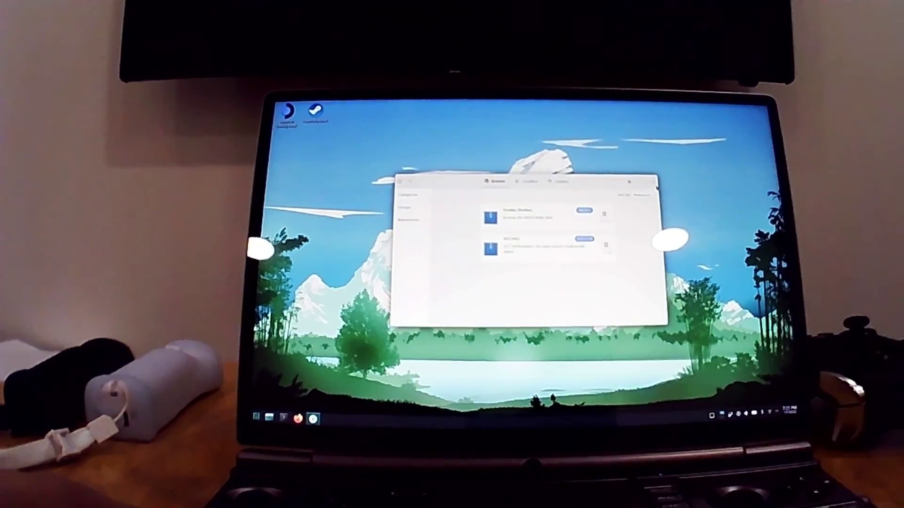
key(alt+F4)
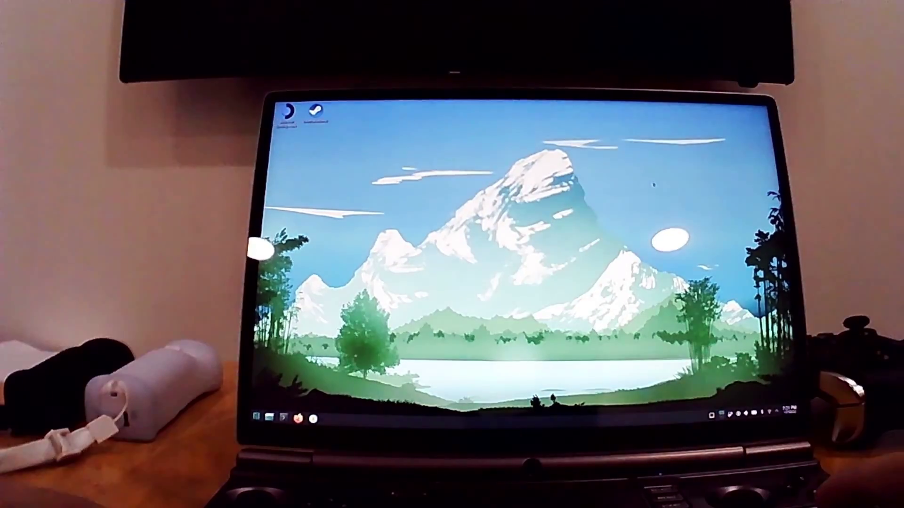